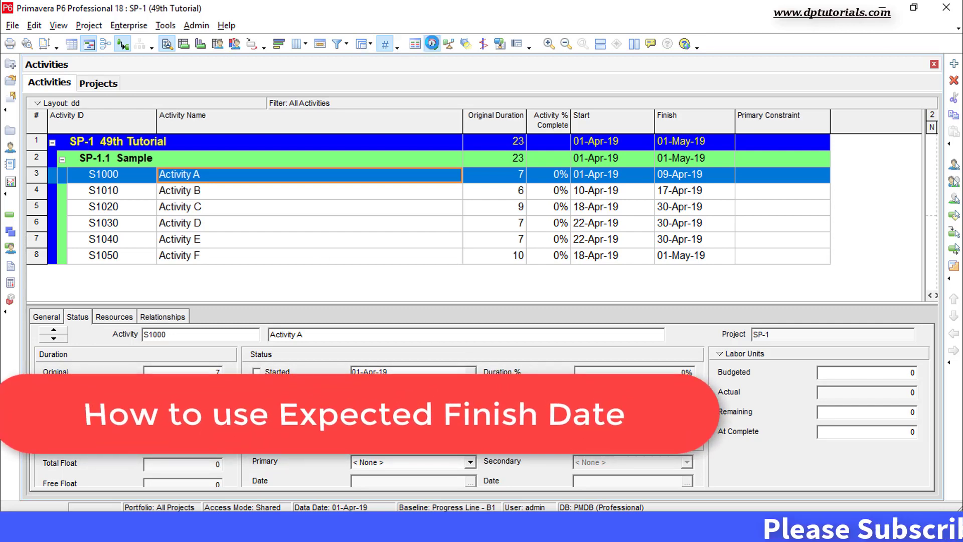
# Reschedule the project and leave Activity A's Exp Finish empty, cancelling the date picker
pyautogui.click(430, 44)
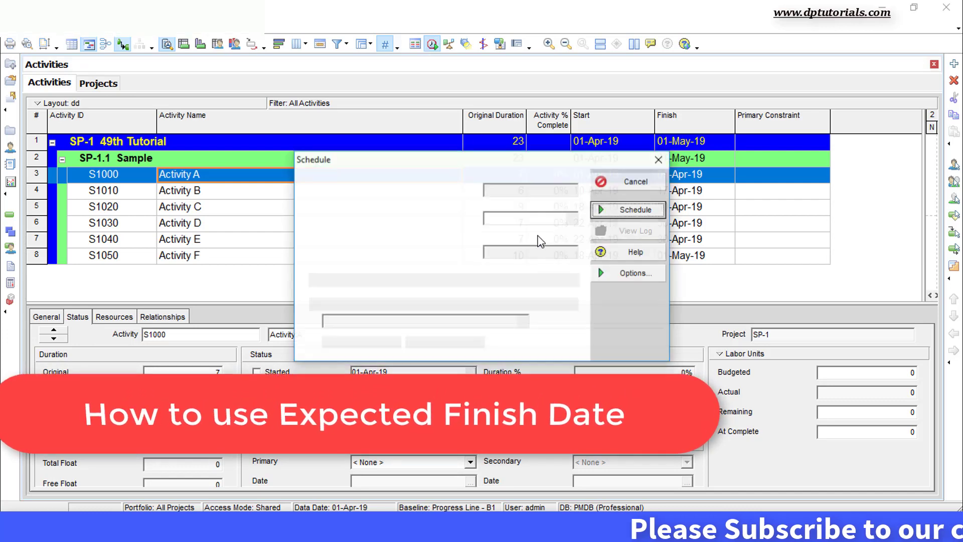
pyautogui.click(628, 209)
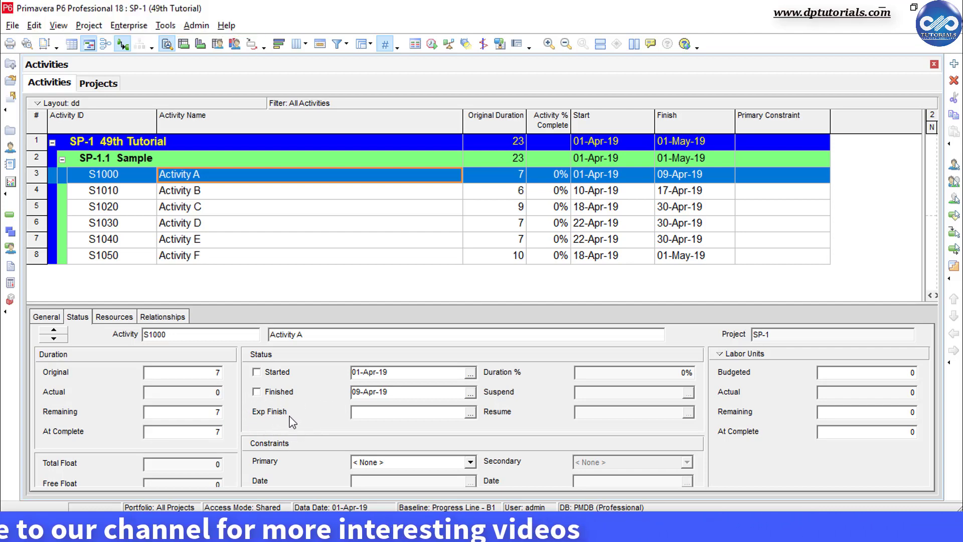
pyautogui.click(471, 414)
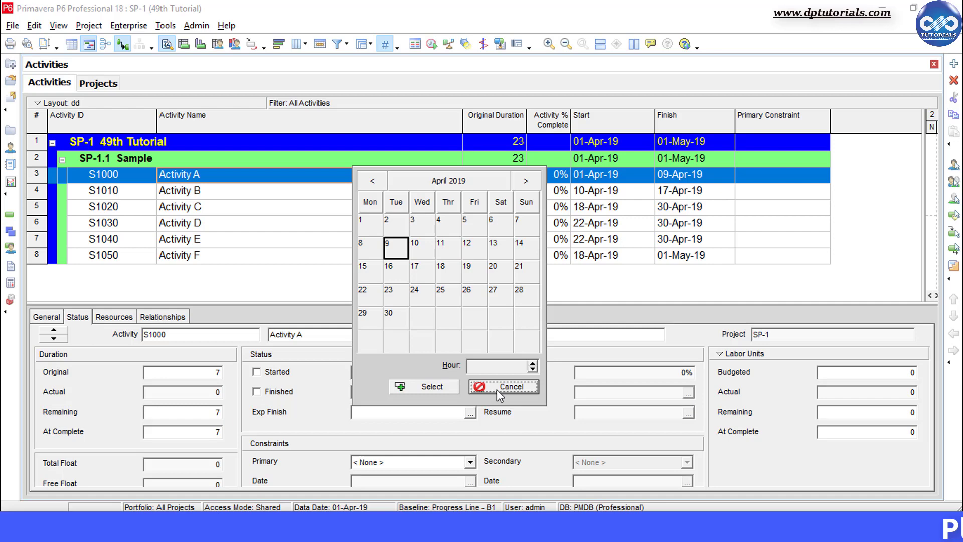
pyautogui.click(496, 387)
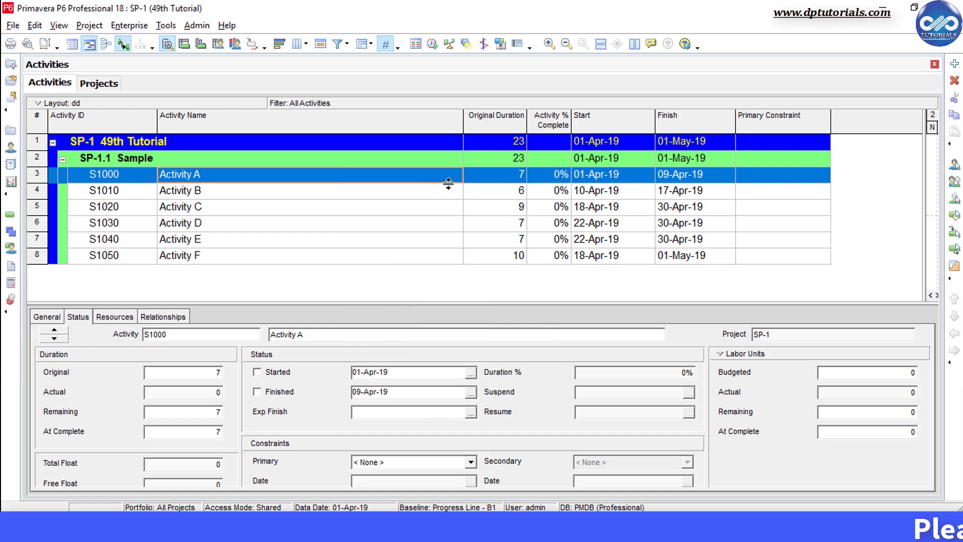
# Turn on 'Use Expected Finish Dates' in the schedule options and close back to the Schedule dialog
pyautogui.click(435, 44)
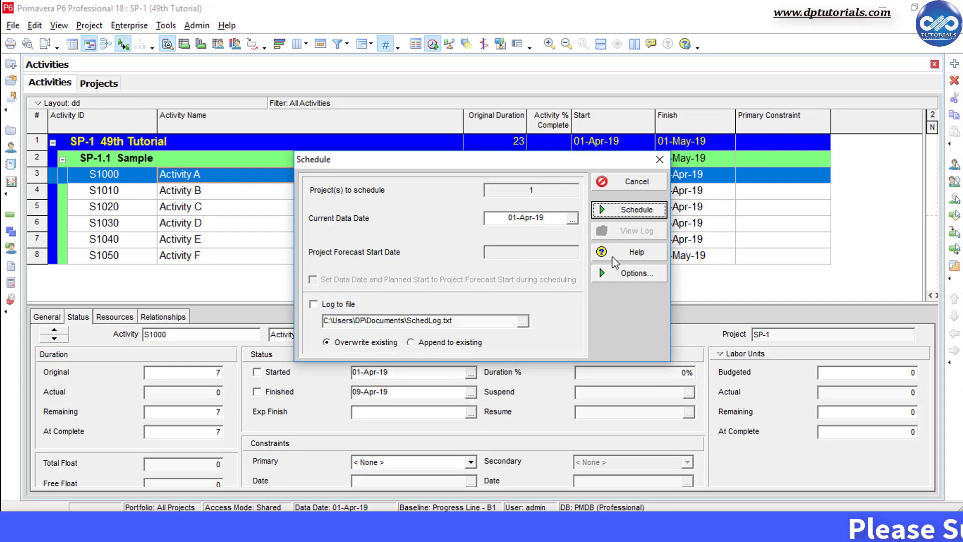
pyautogui.click(634, 273)
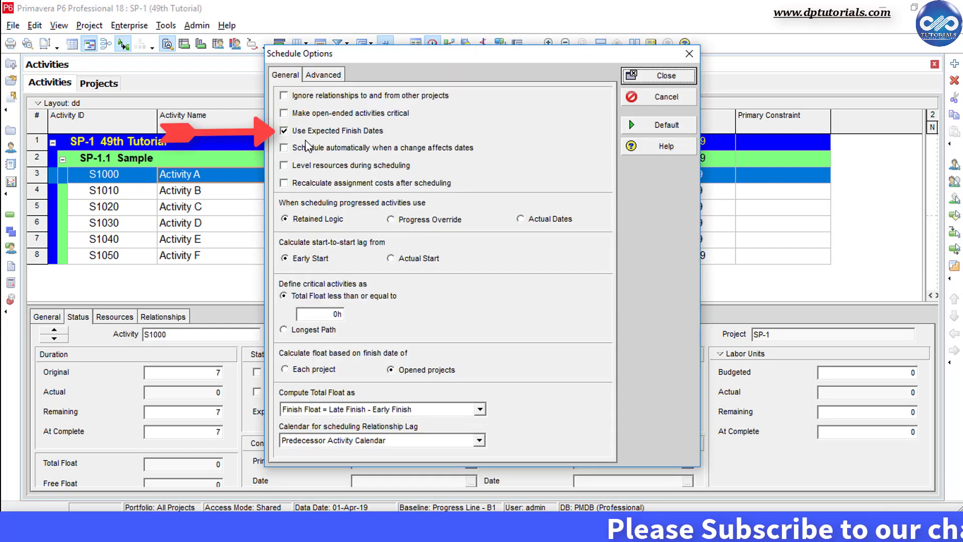
pyautogui.click(285, 132)
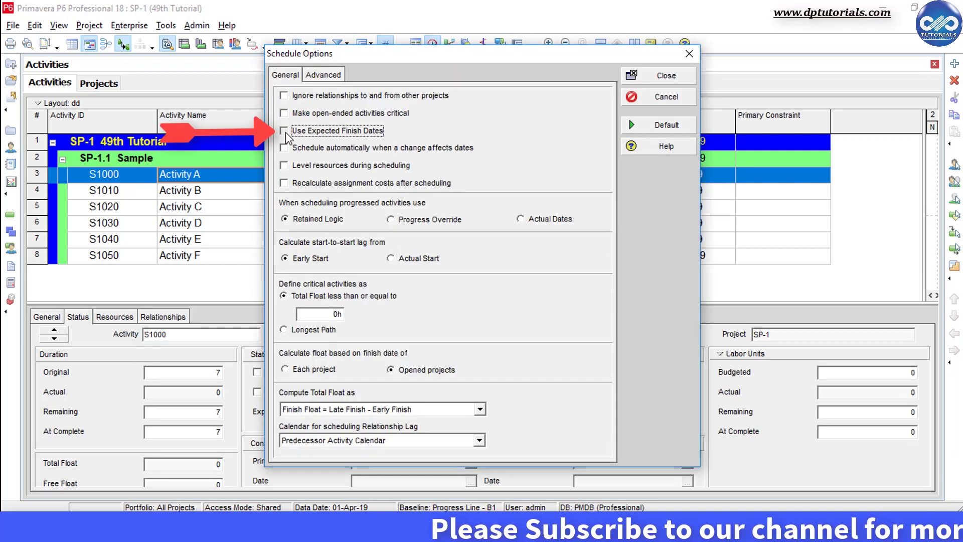
pyautogui.click(285, 131)
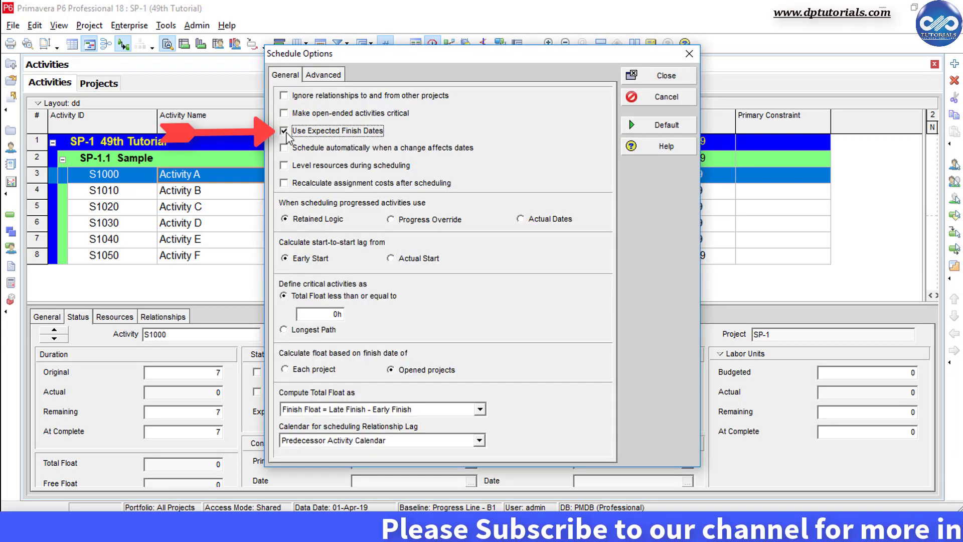
pyautogui.click(653, 77)
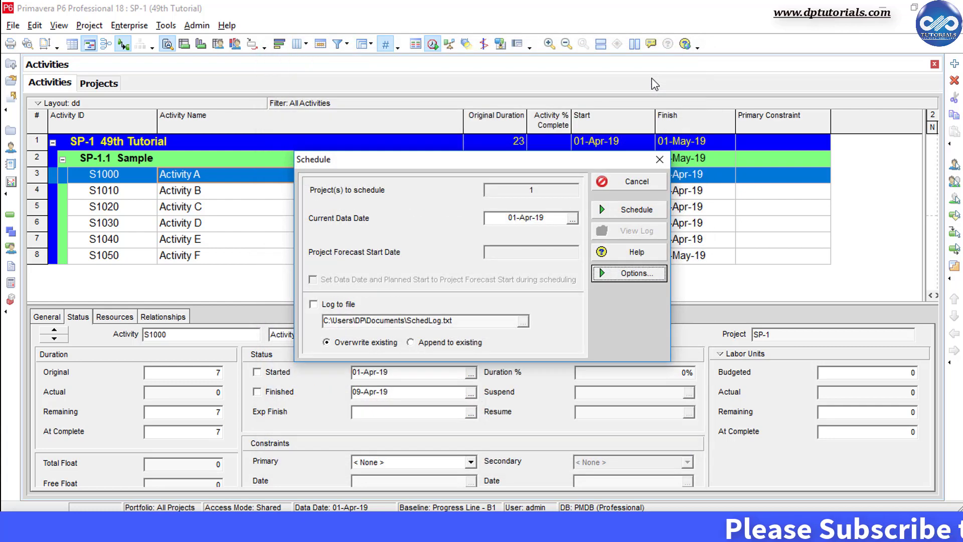
# Reschedule, set Activity C's expected finish to 30-Apr-19, then select Activity A
pyautogui.click(637, 210)
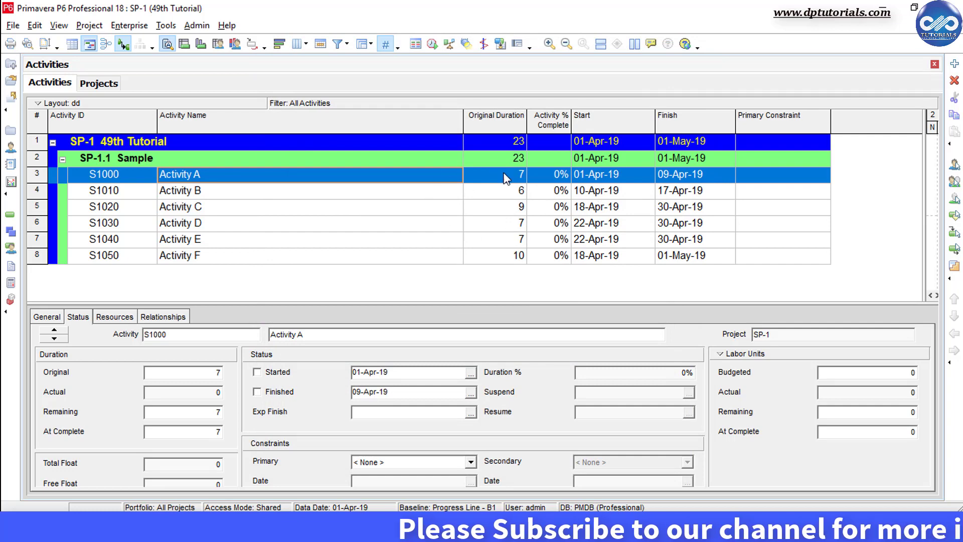
pyautogui.click(426, 211)
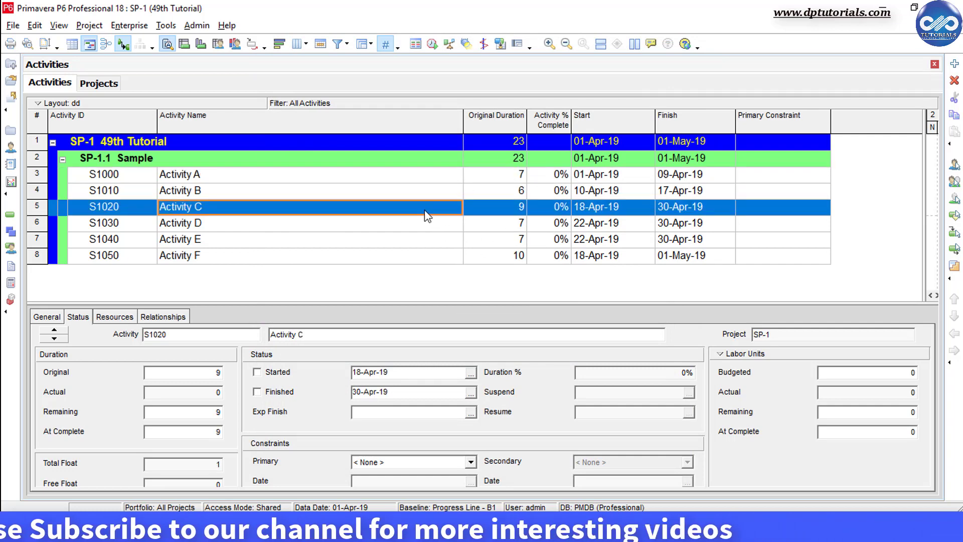
pyautogui.click(502, 213)
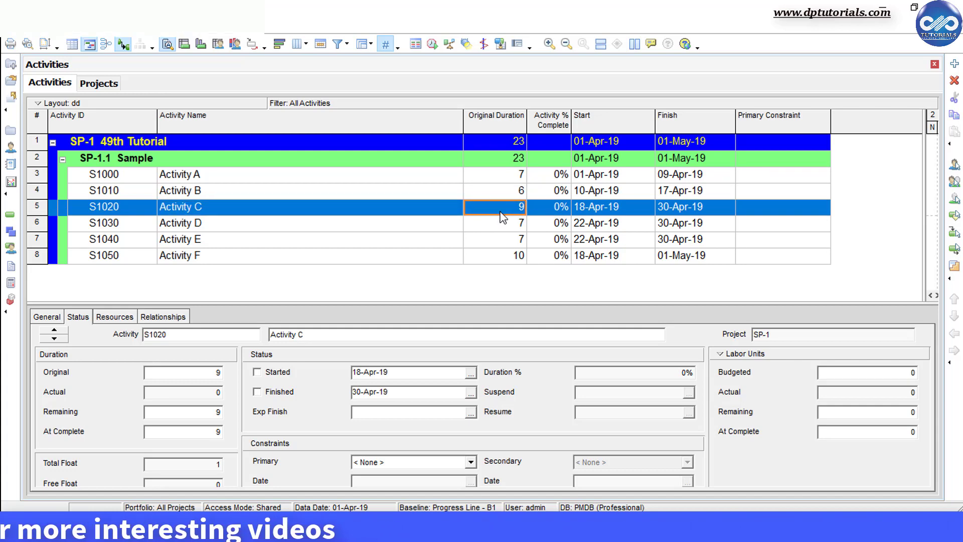
pyautogui.click(471, 413)
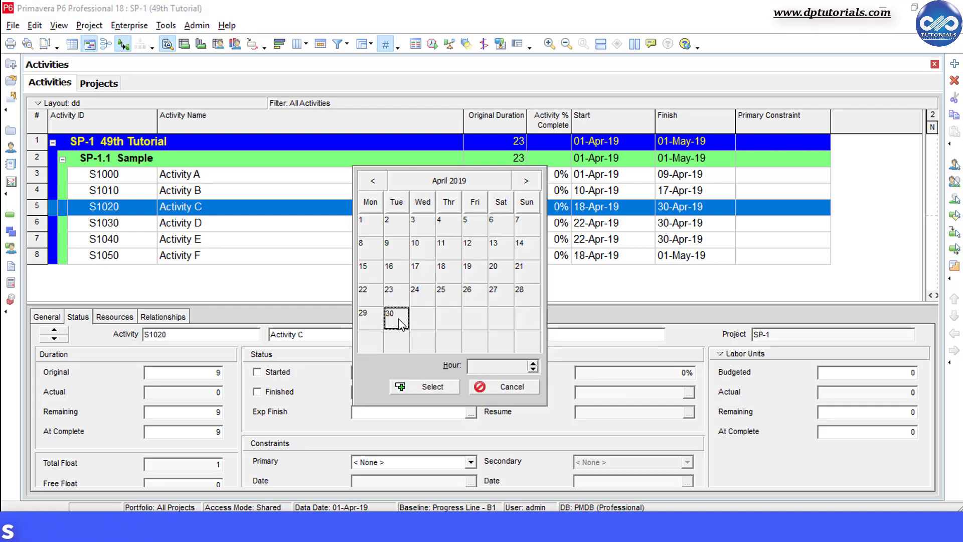
pyautogui.click(432, 387)
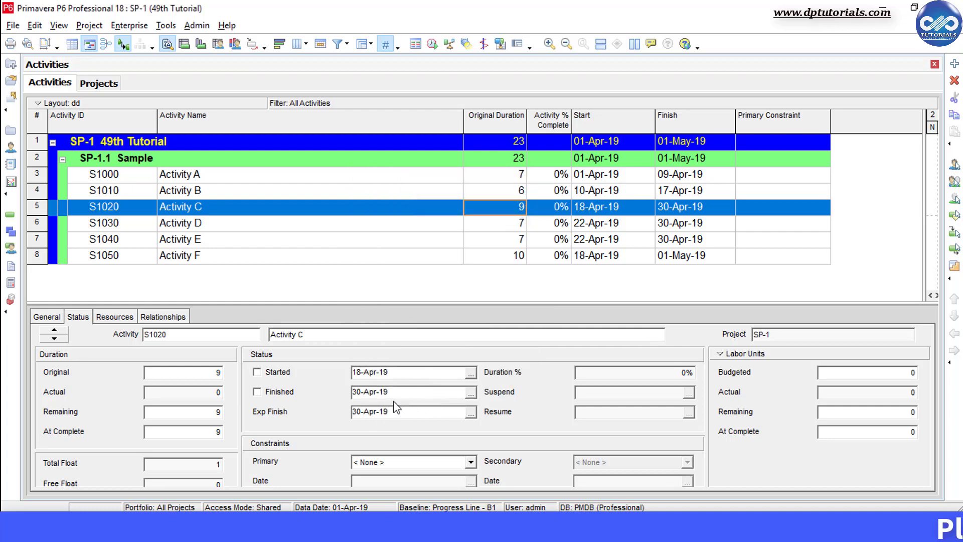
pyautogui.click(380, 176)
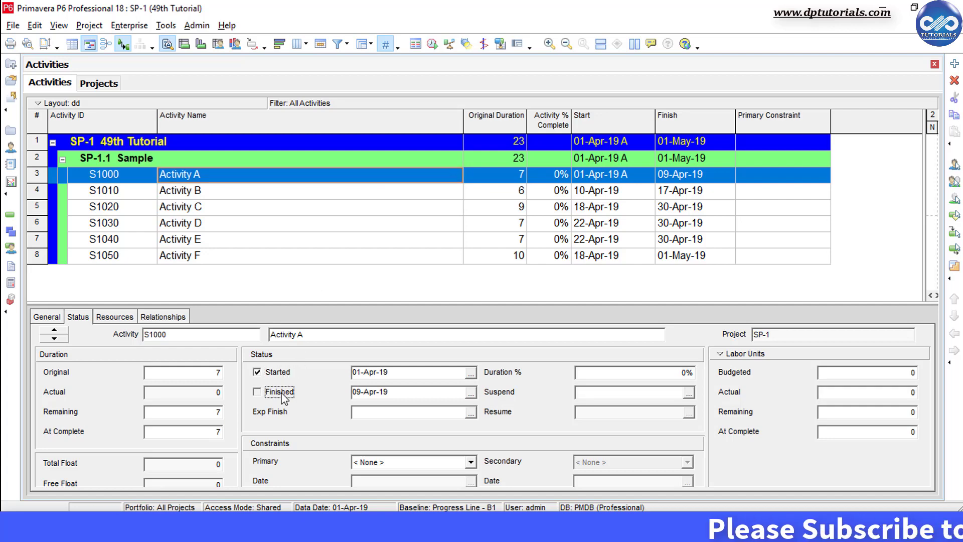
# Set Activity A's actual finish to 15-Apr-19
pyautogui.click(471, 394)
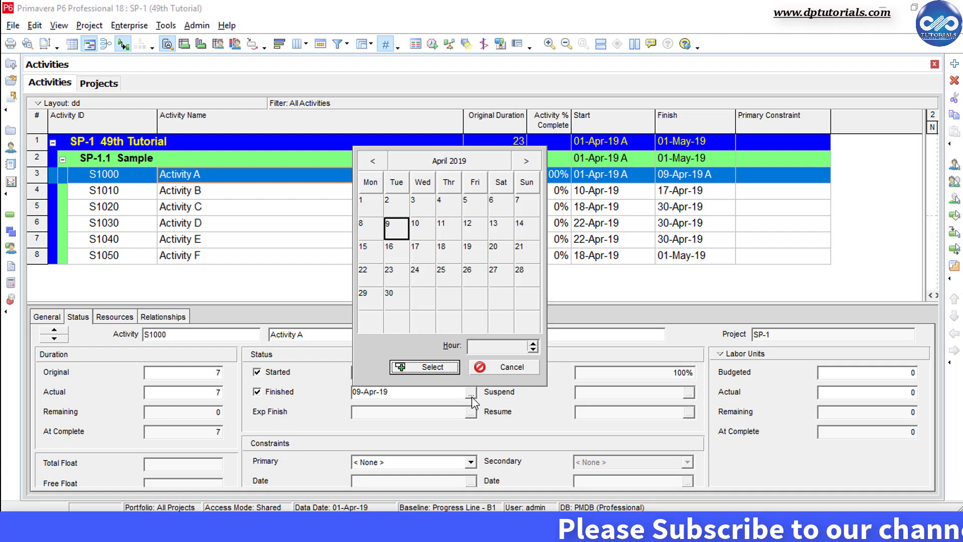
pyautogui.click(374, 253)
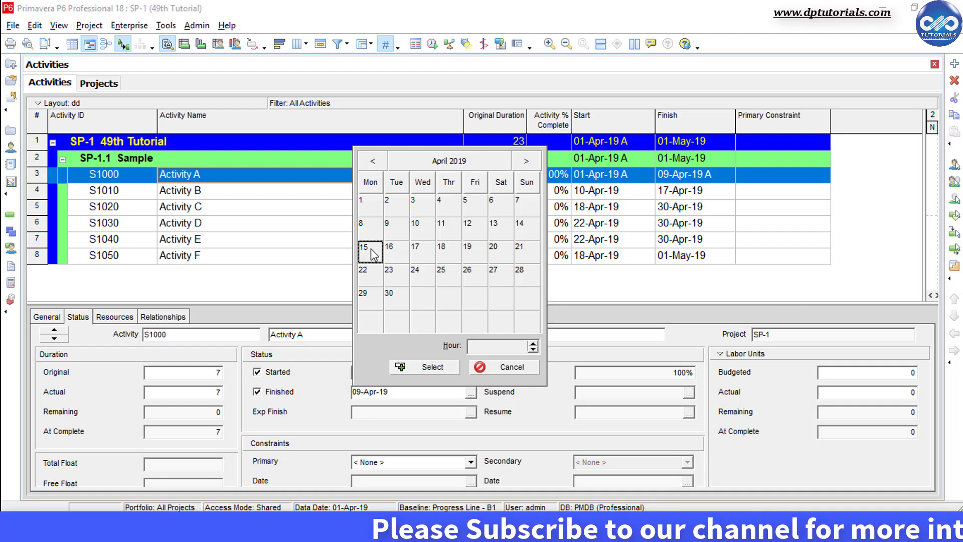
pyautogui.click(415, 366)
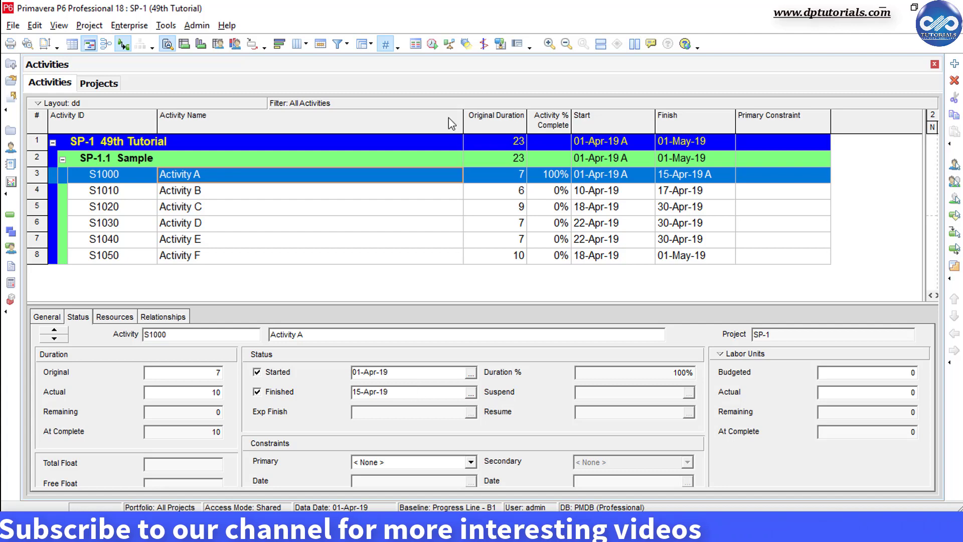
# Reschedule with a 15-Apr-19 data date and select Activity C to check its dates
pyautogui.click(433, 45)
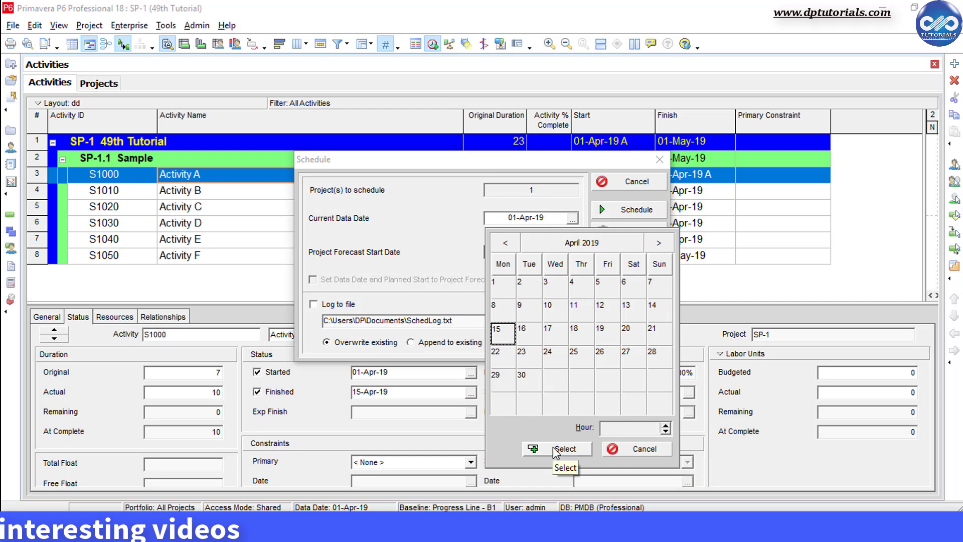
pyautogui.click(563, 446)
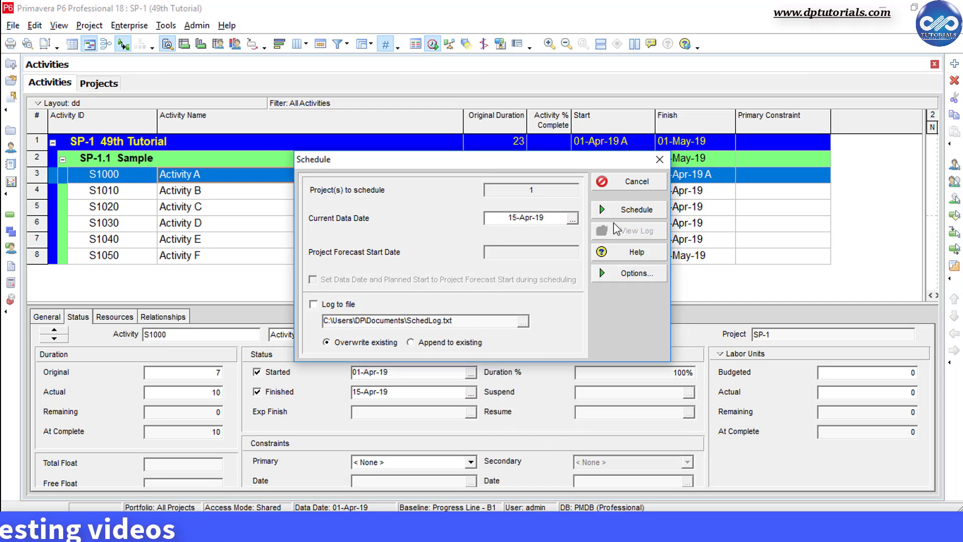
pyautogui.click(633, 210)
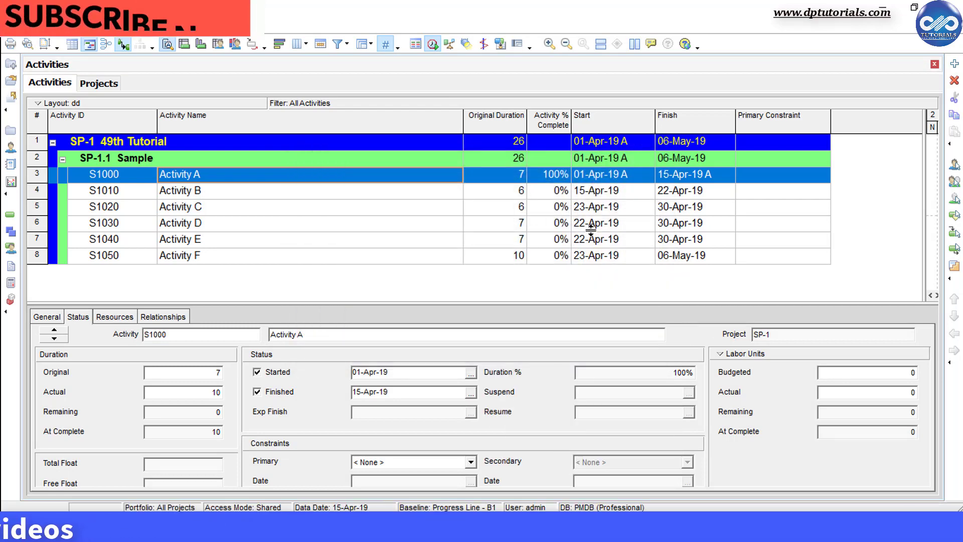
pyautogui.click(513, 207)
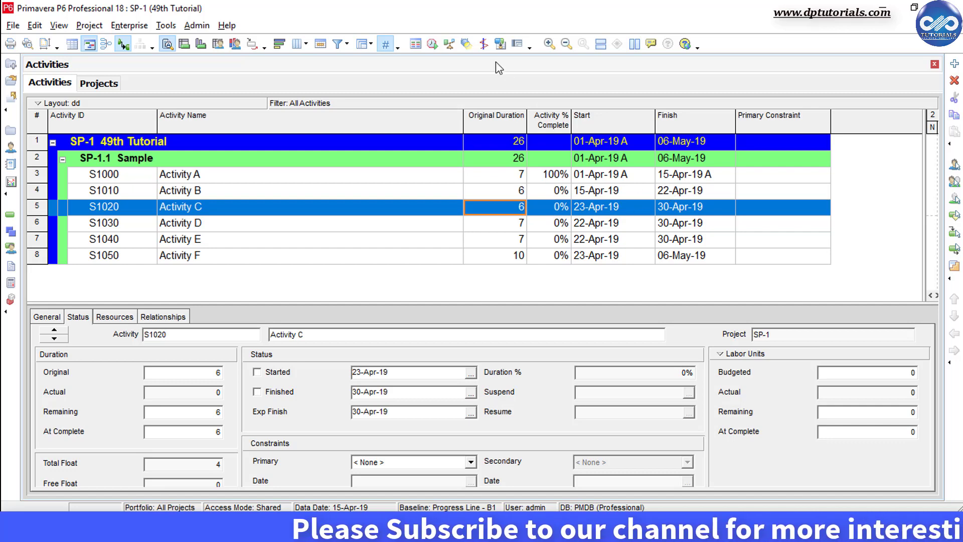
# Reschedule the project with the data date reset to 01-Apr-19
pyautogui.click(432, 44)
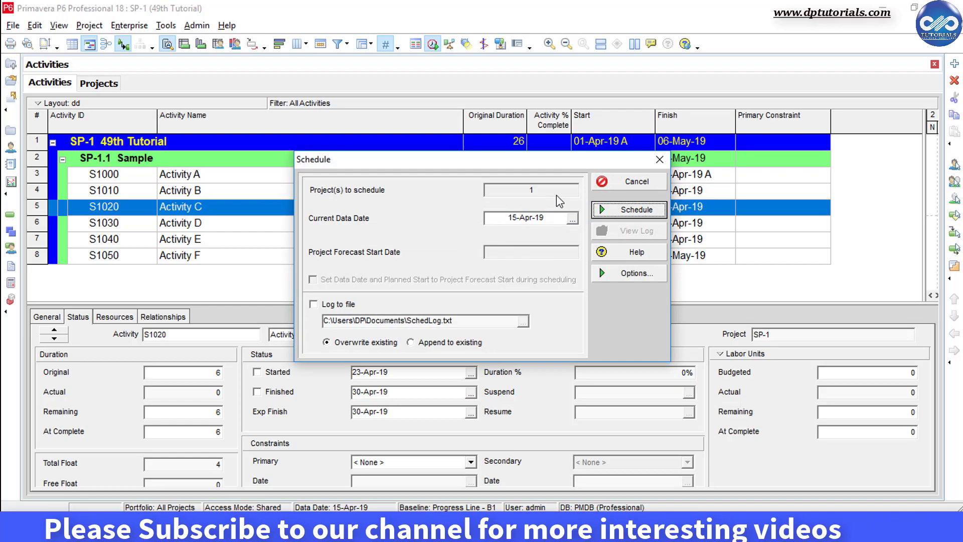
pyautogui.click(574, 218)
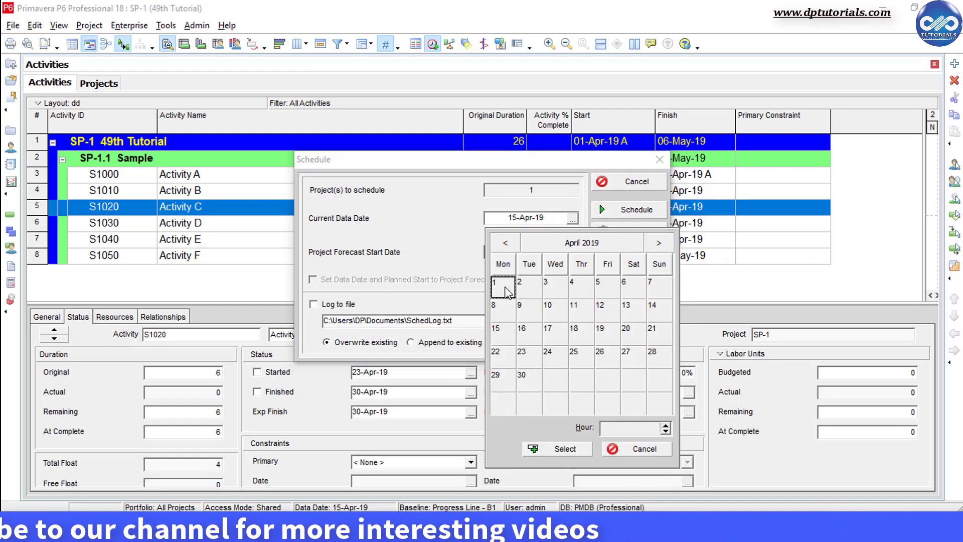
pyautogui.click(557, 450)
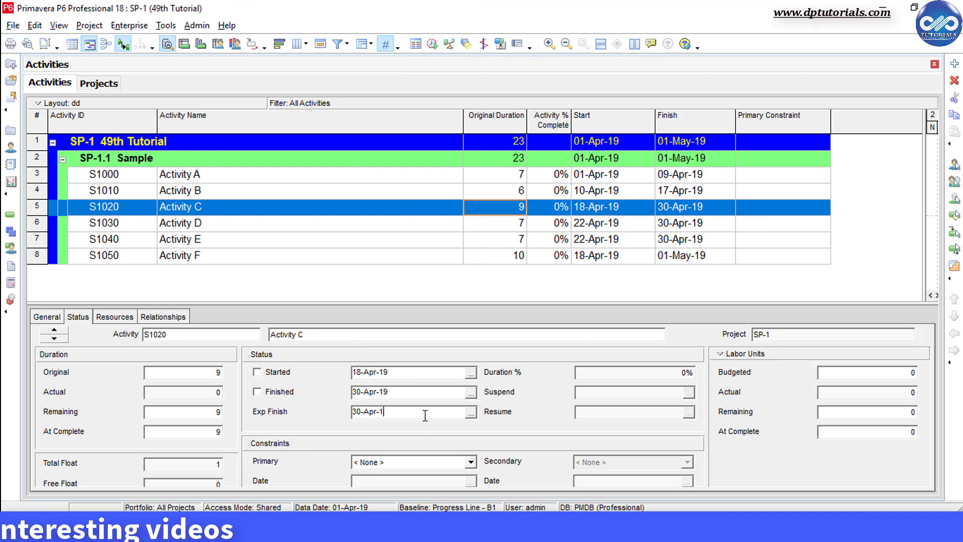
# Give Activity C a Mandatory Finish primary constraint dated 30-Apr-19
pyautogui.click(470, 463)
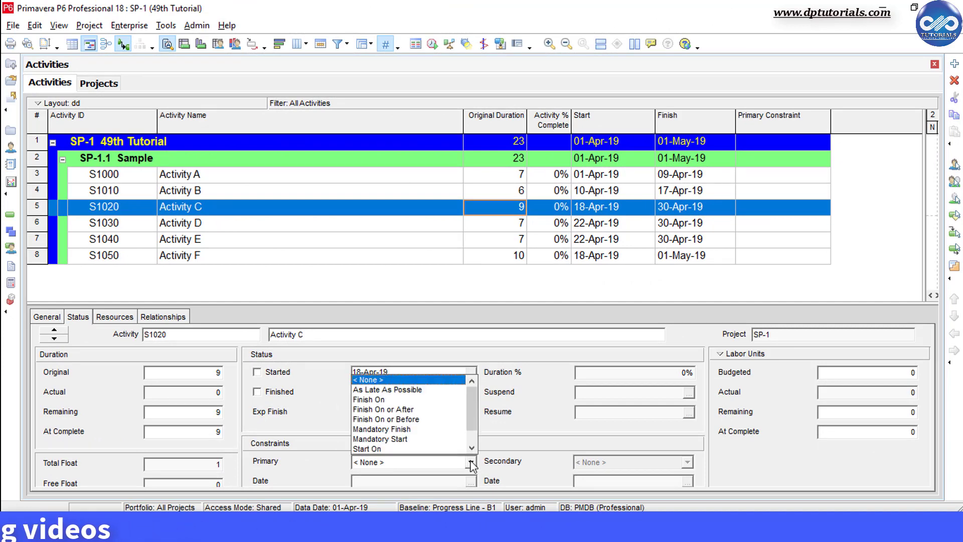
pyautogui.click(437, 429)
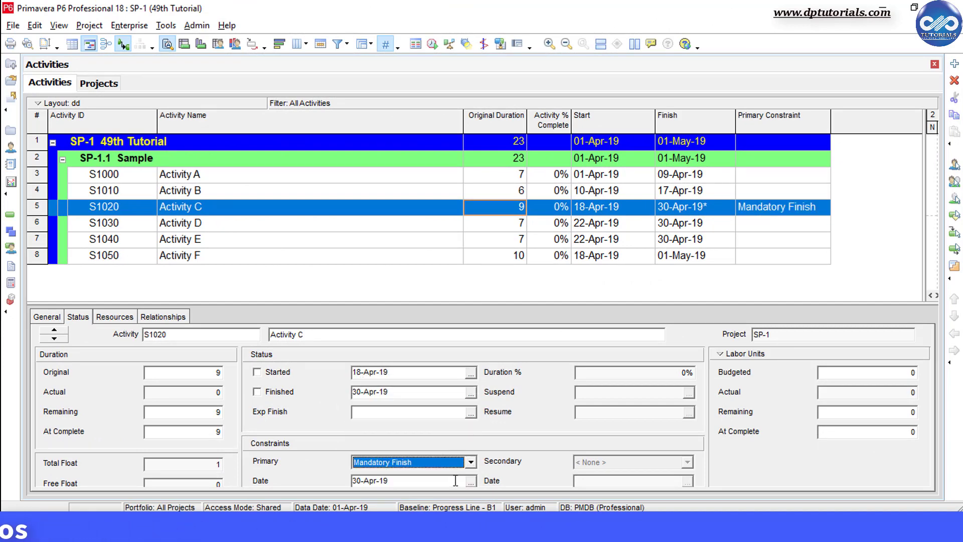
pyautogui.click(471, 482)
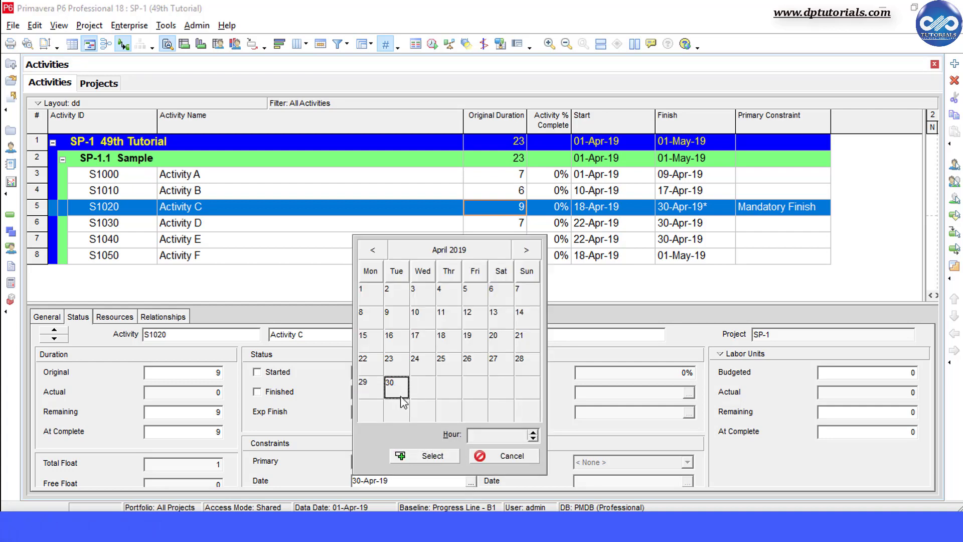
pyautogui.click(431, 455)
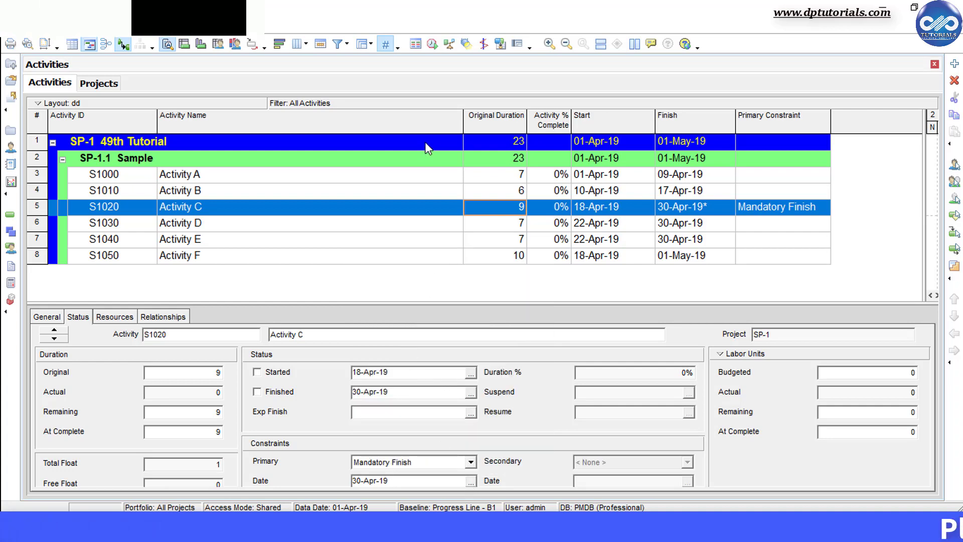
# Mark Activity A finished on 15-Apr-19
pyautogui.click(424, 180)
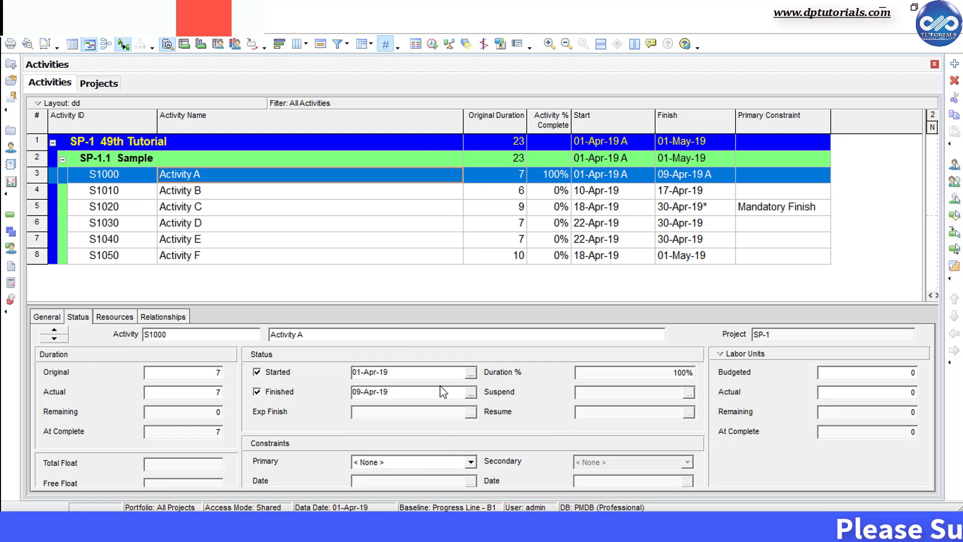
pyautogui.click(471, 393)
pyautogui.click(370, 252)
pyautogui.click(441, 368)
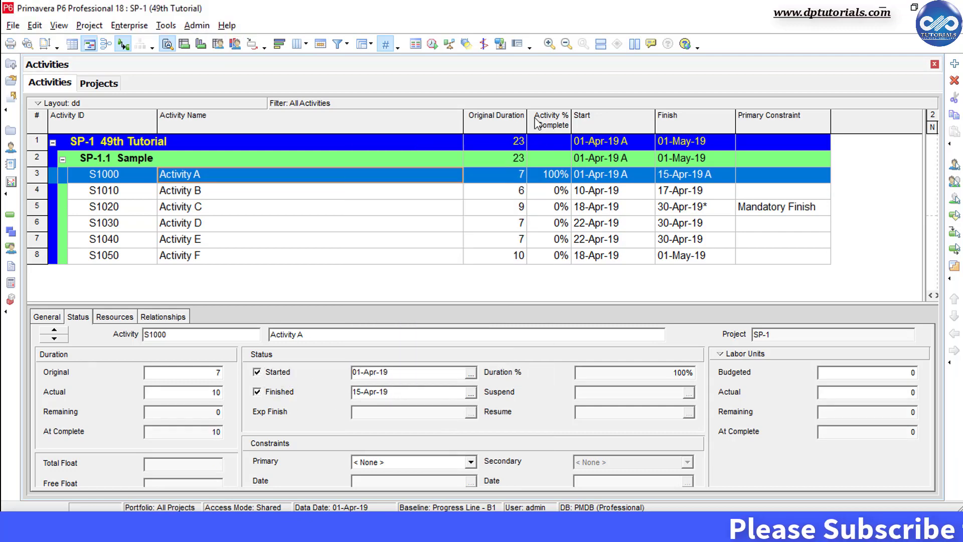
# Reschedule the project with a 15-Apr-19 data date
pyautogui.click(434, 44)
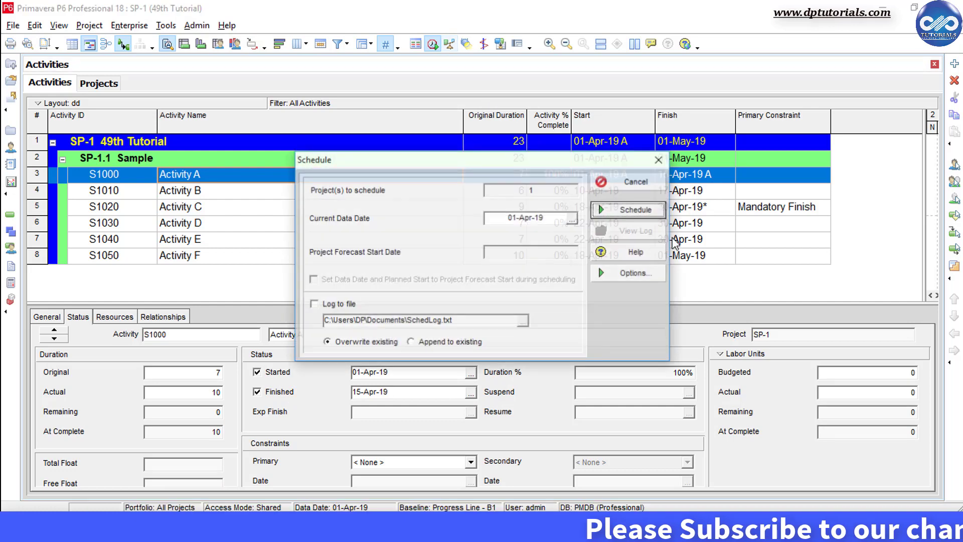
pyautogui.click(573, 218)
pyautogui.click(501, 331)
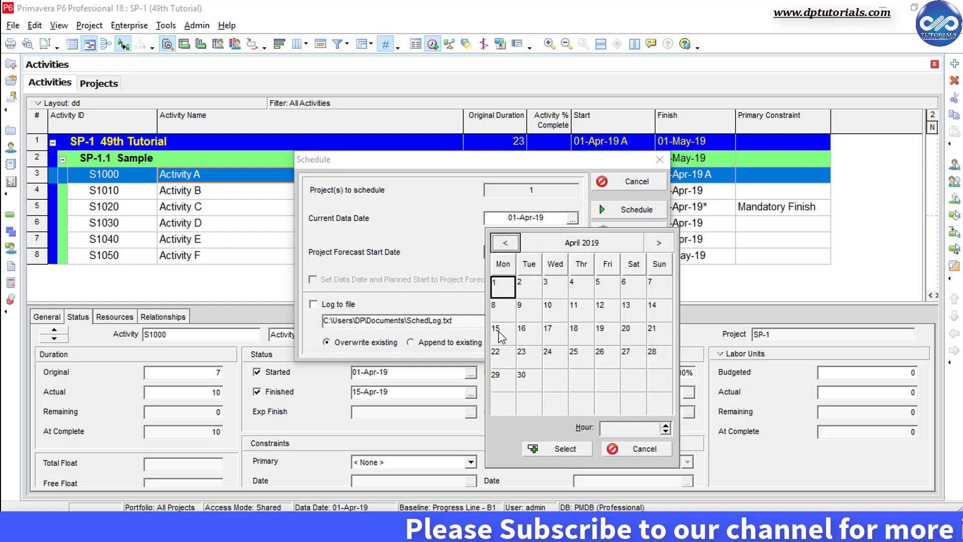
pyautogui.click(572, 451)
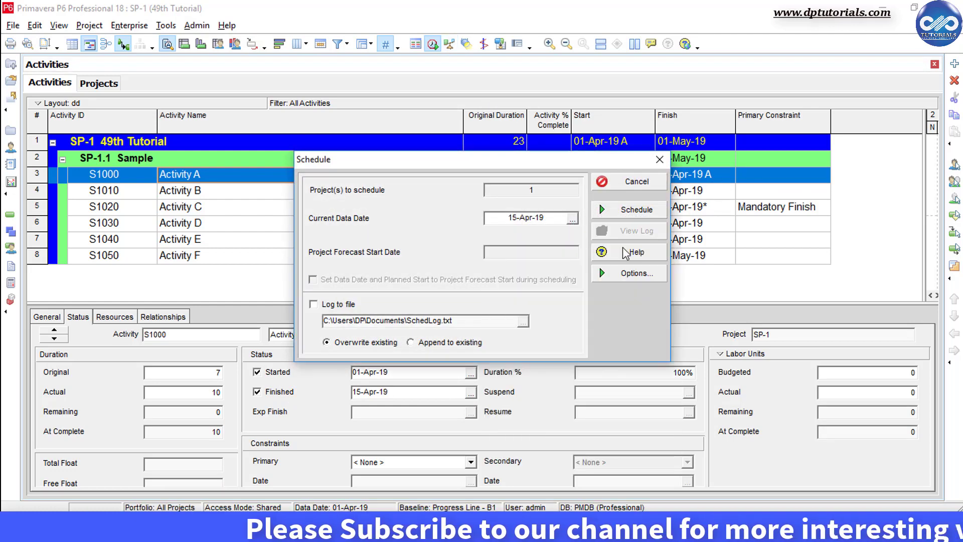
pyautogui.click(631, 208)
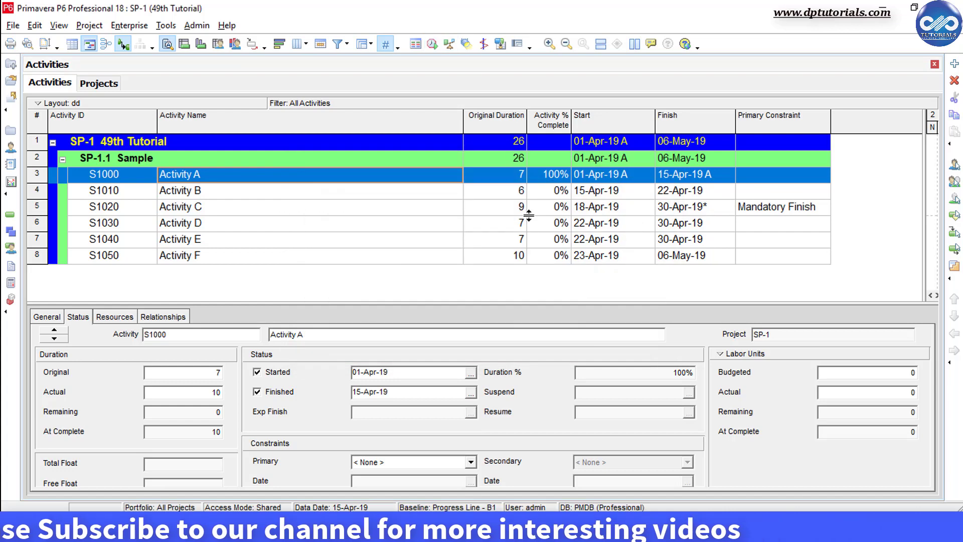